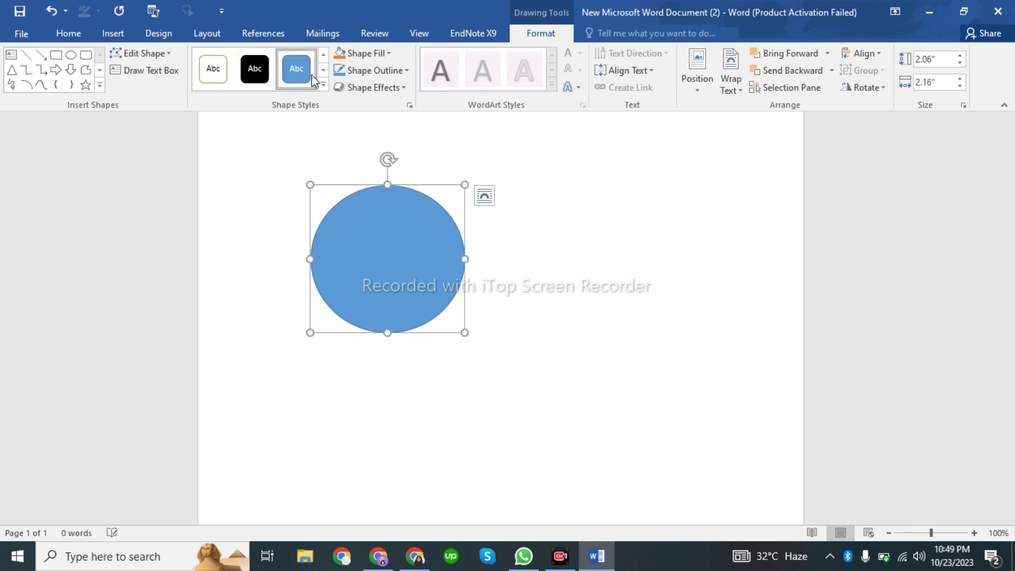
- Try the orange, grey and gold coloured-fill shape styles on the circle, ending on gold
left_click(323, 70)
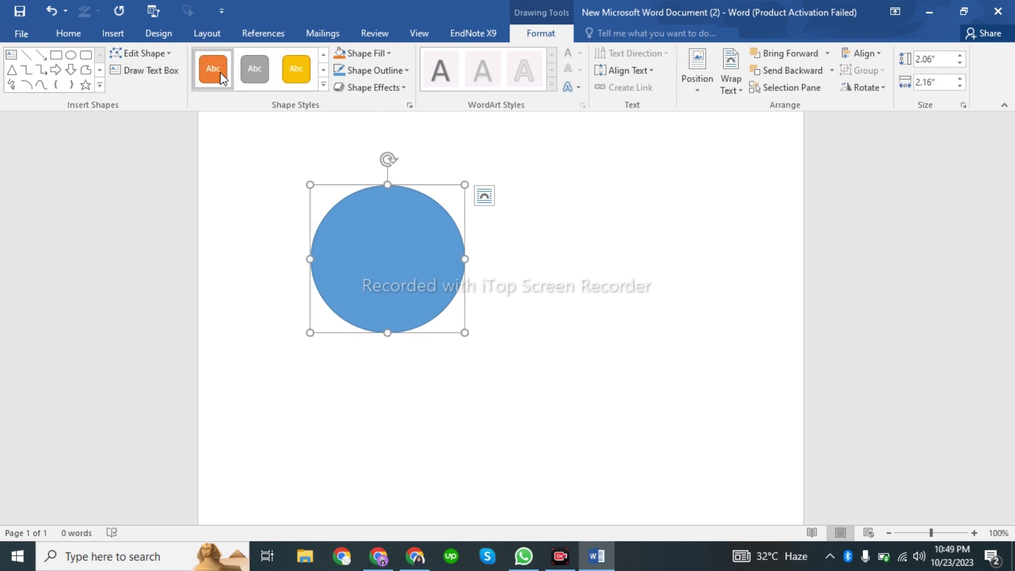
left_click(218, 74)
left_click(258, 75)
left_click(290, 74)
left_click(323, 71)
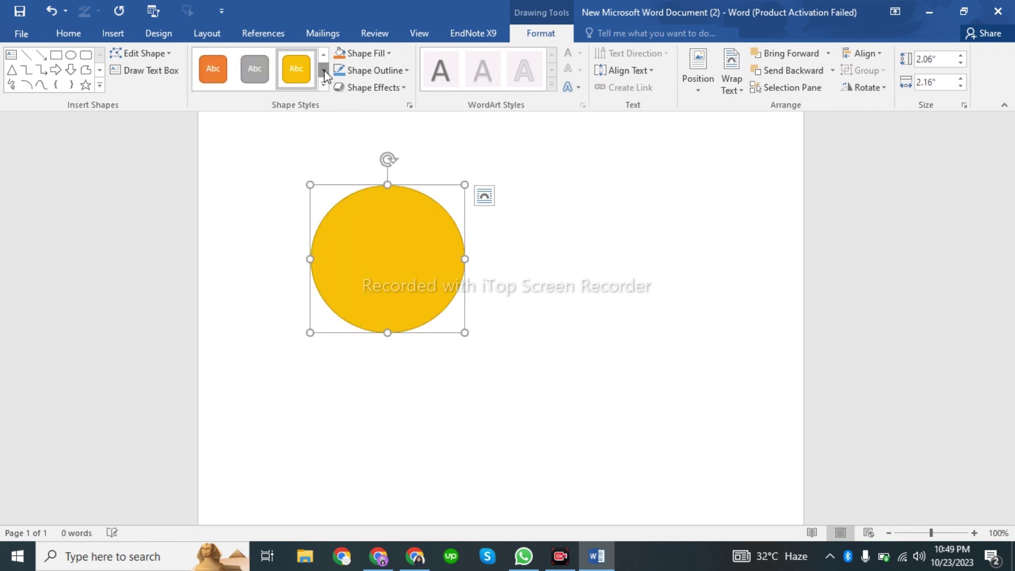
- Fill the circle with light orange from the theme colours
left_click(378, 53)
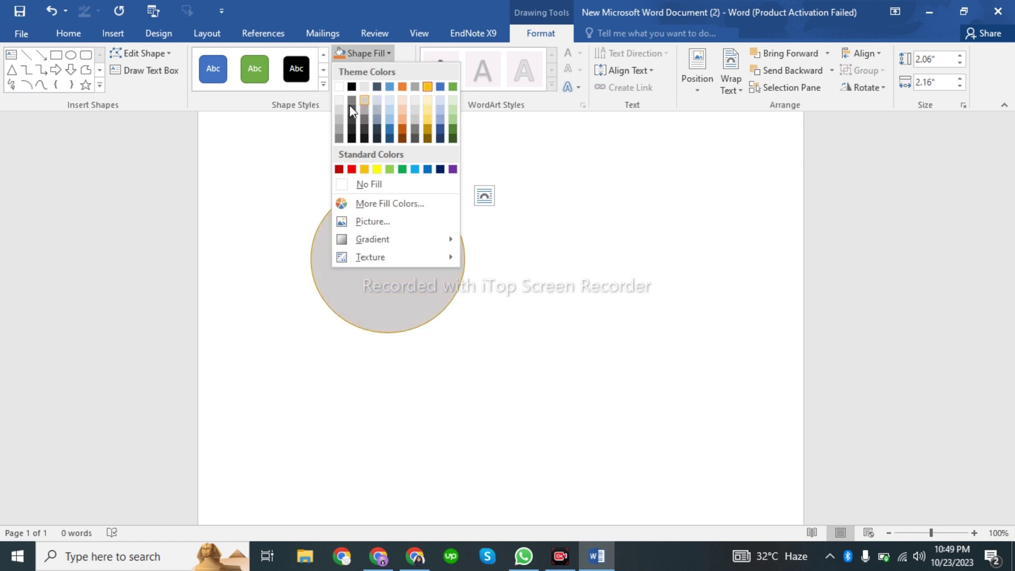
key("Escape")
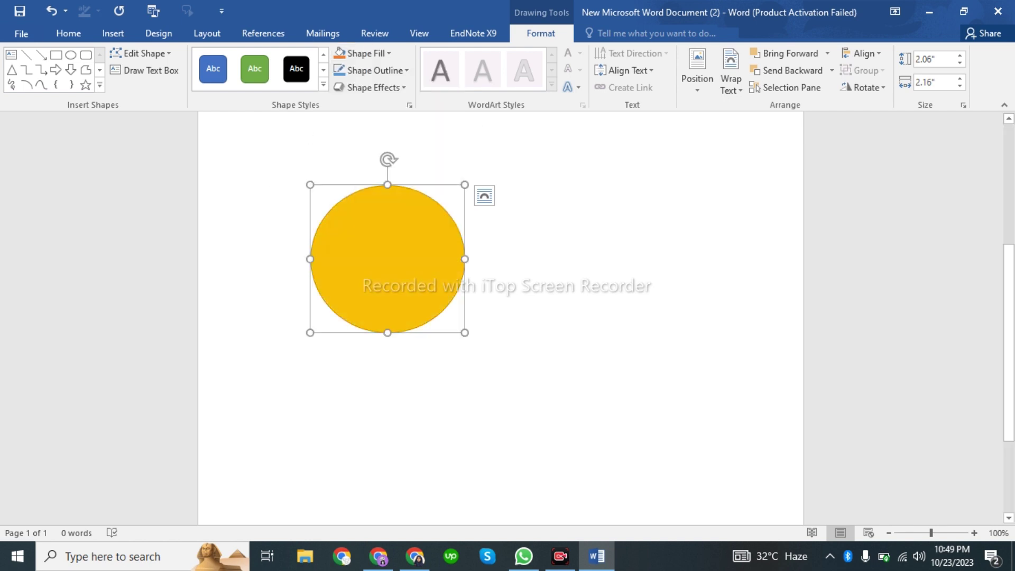
left_click(366, 53)
left_click(398, 108)
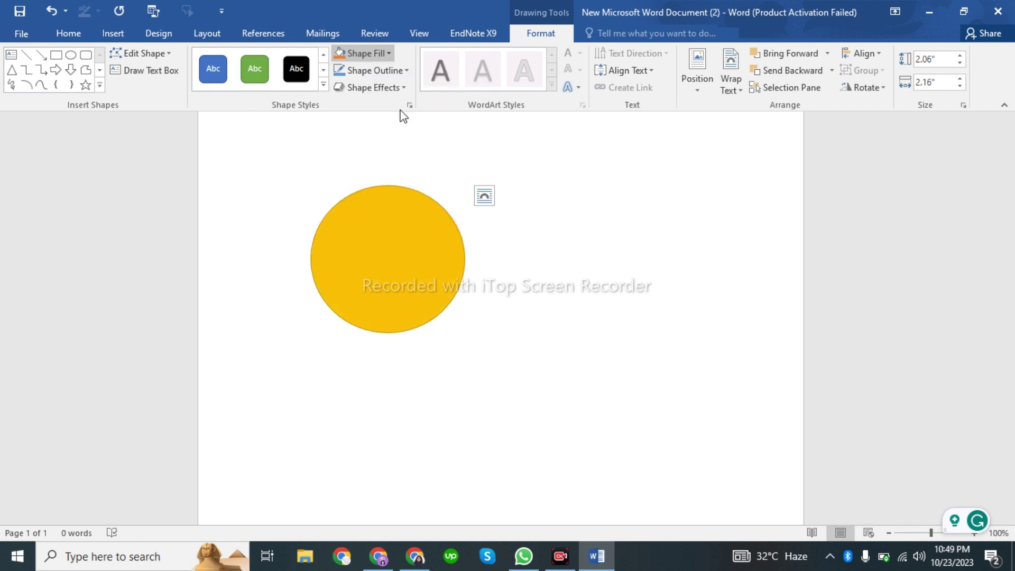
- Give the circle a dark orange outline with a weight of 6 pt
left_click(353, 75)
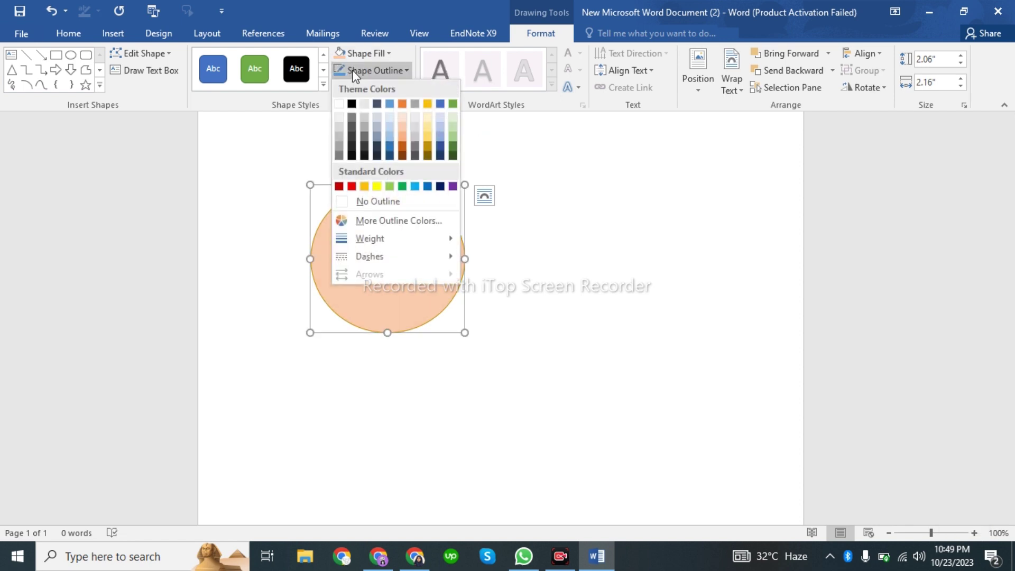
left_click(402, 143)
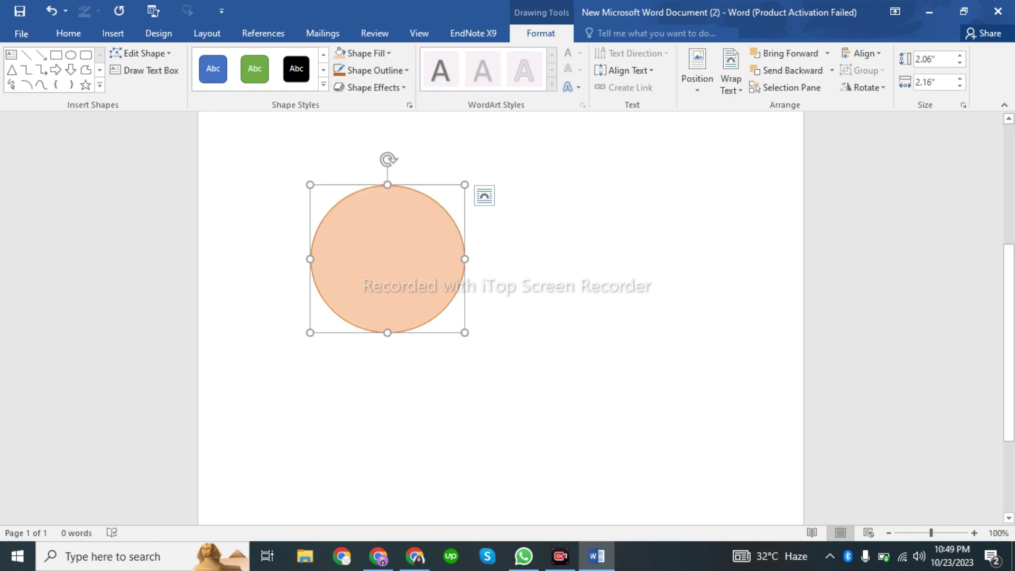
left_click(405, 71)
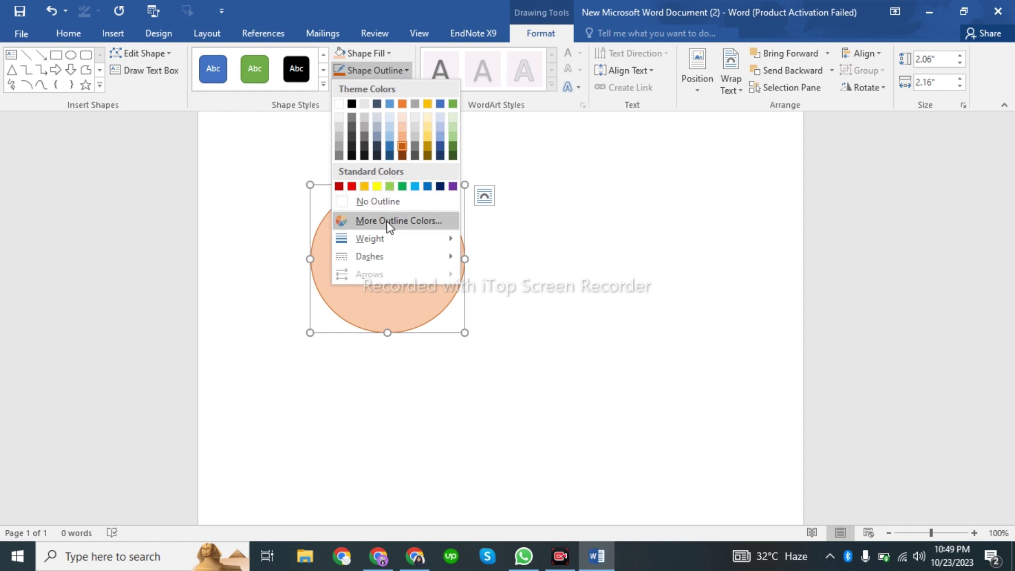
mouse_move(387, 238)
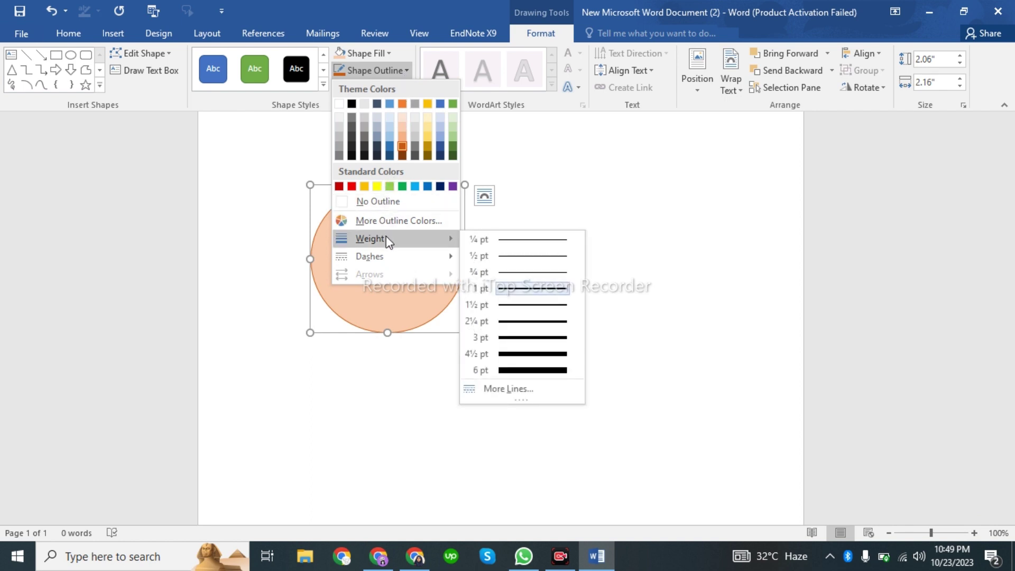
left_click(509, 370)
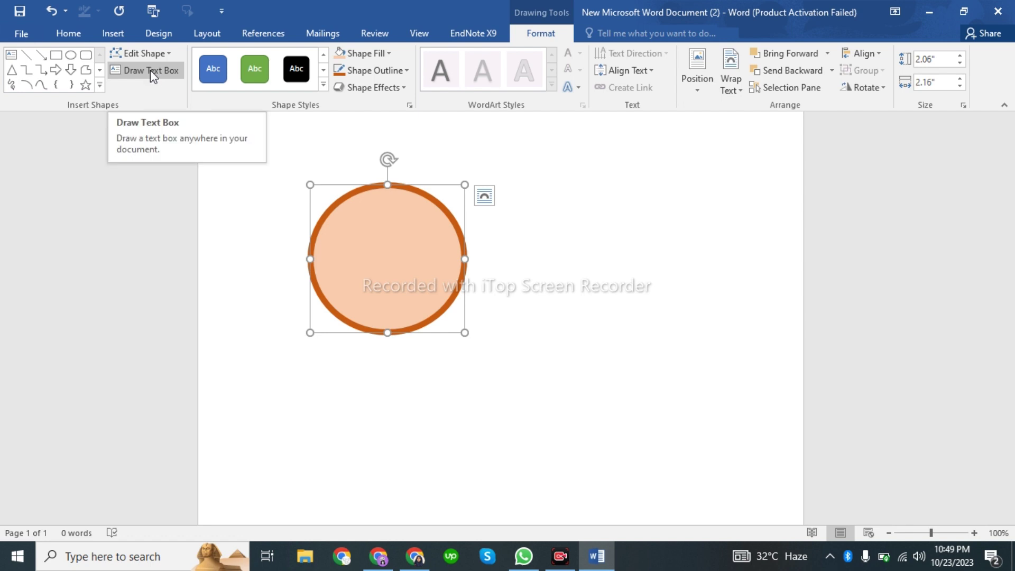
- Try the heart form on the circle and replace it with the smiley face shape
left_click(155, 56)
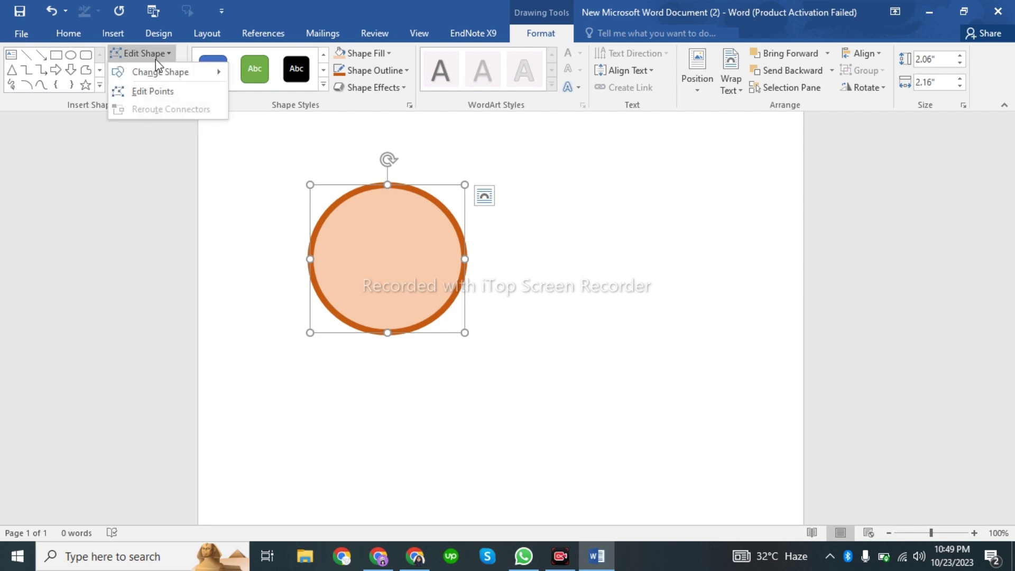
mouse_move(161, 76)
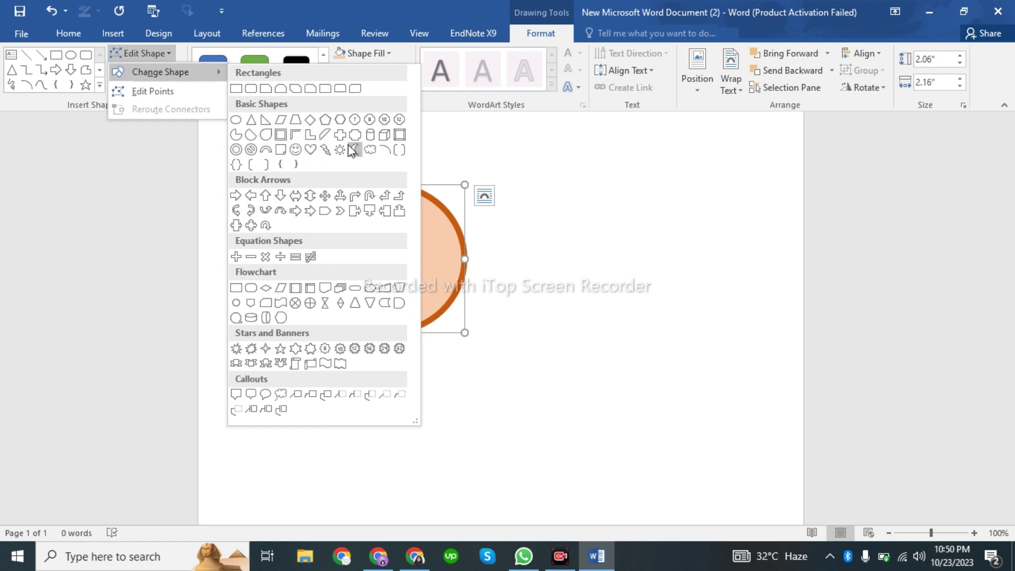
left_click(310, 150)
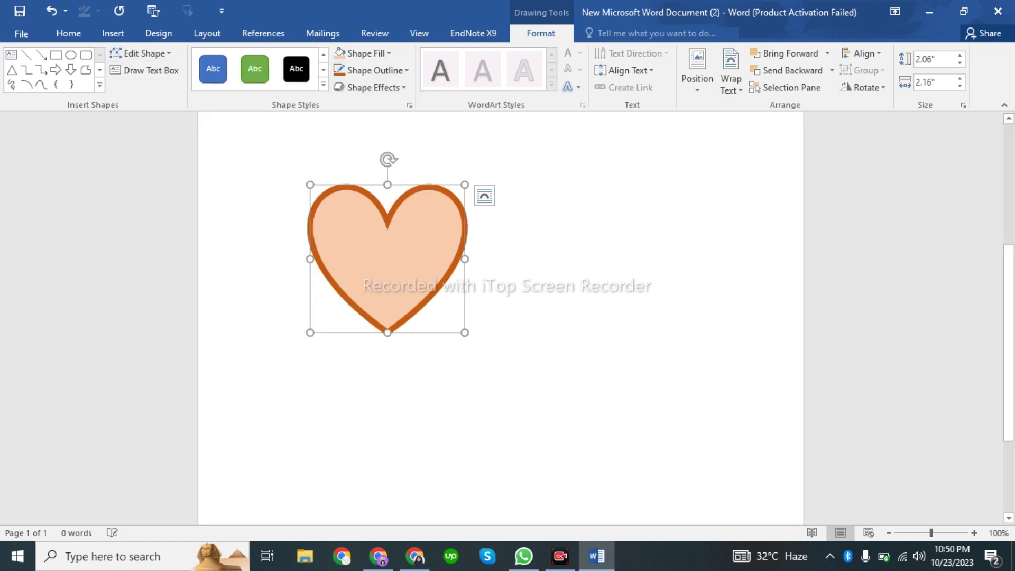
left_click(133, 55)
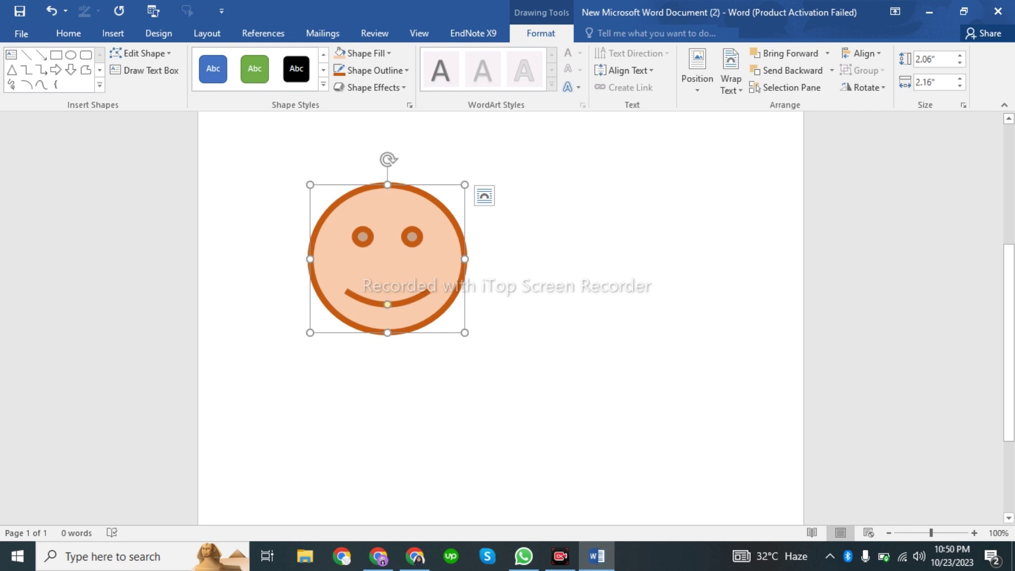
- Add the text "CodeNext Solution" inside the smiley face
left_click(390, 254)
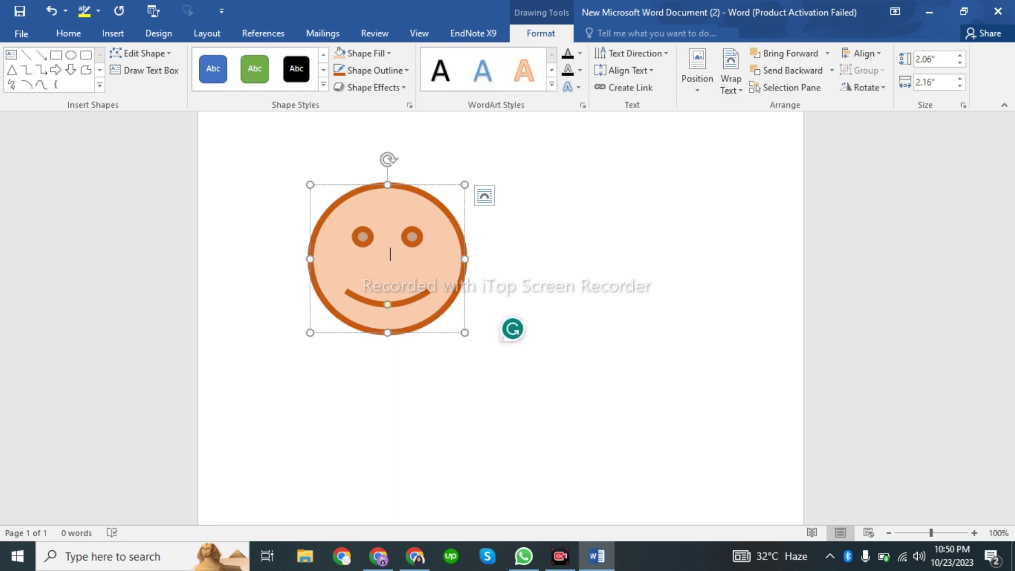
type("c")
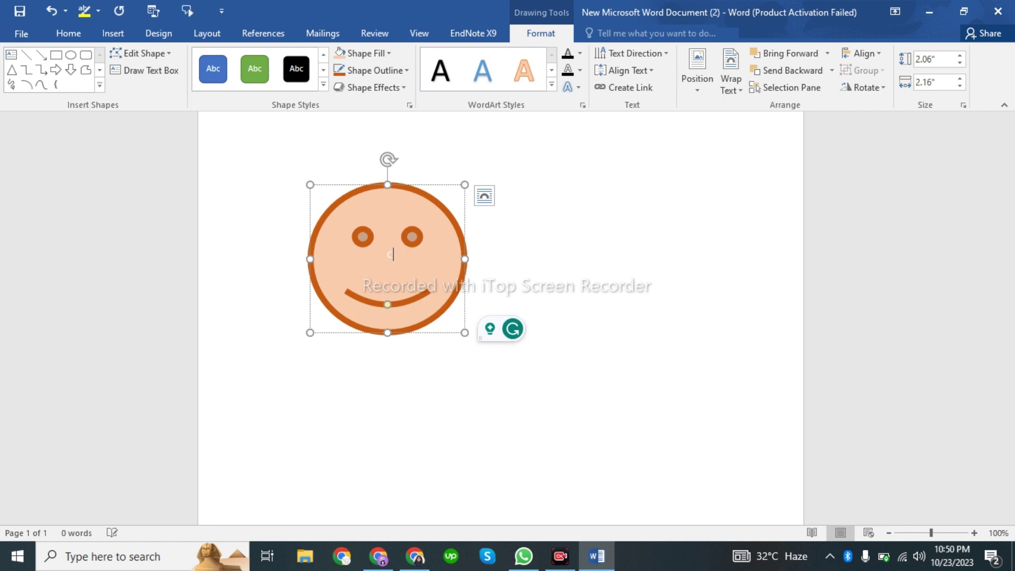
type("odeNext Solution")
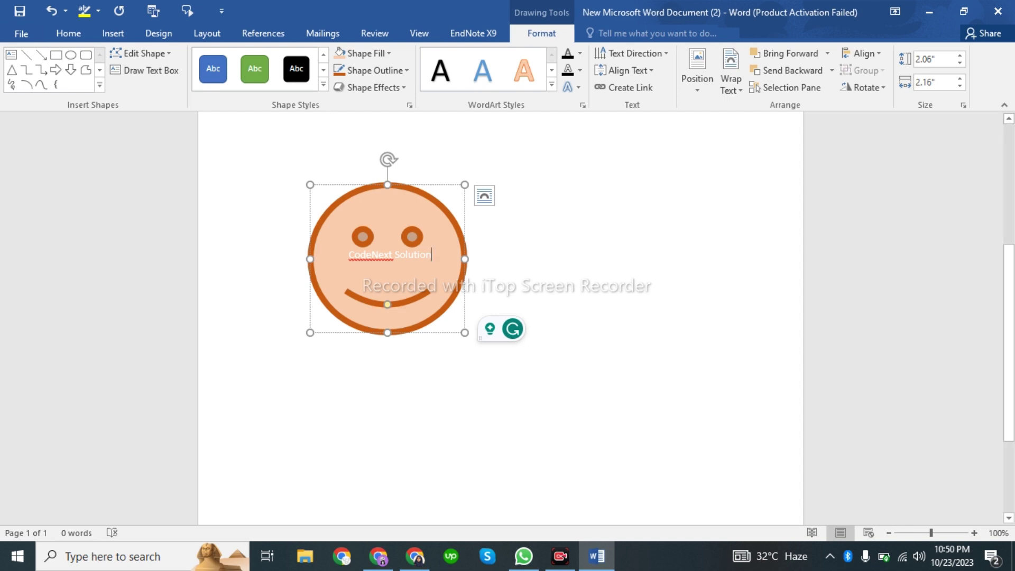
- Format the smiley face's text as bold 16 pt Times New Roman and shift it down with a blank line above
key("ctrl+a")
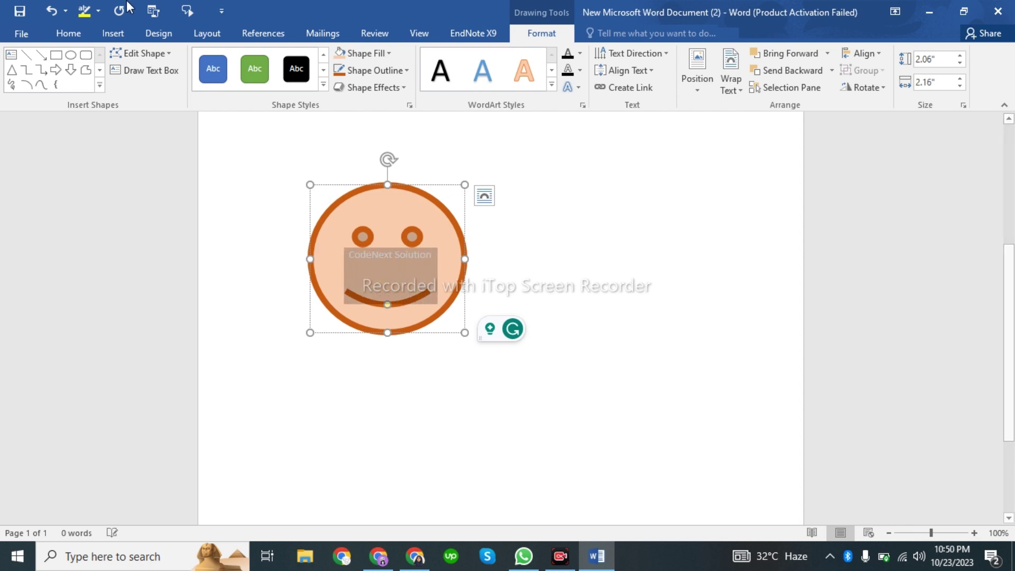
left_click(69, 34)
left_click(128, 81)
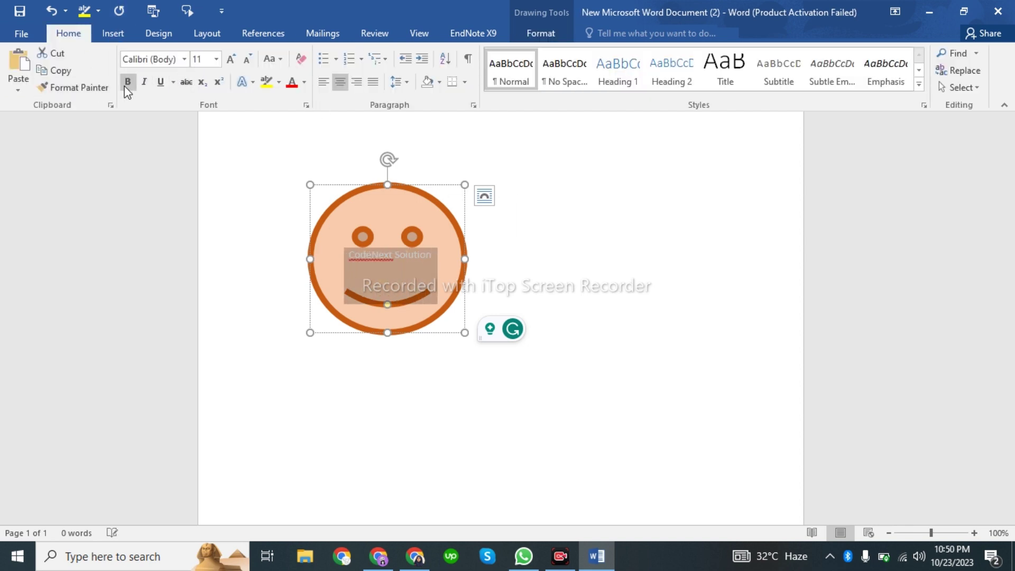
left_click(216, 59)
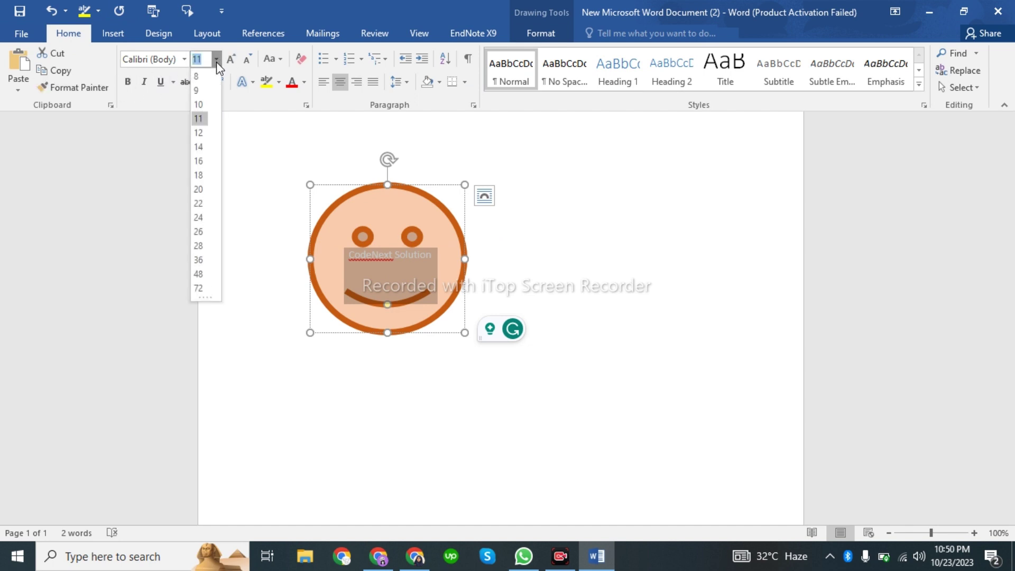
left_click(199, 161)
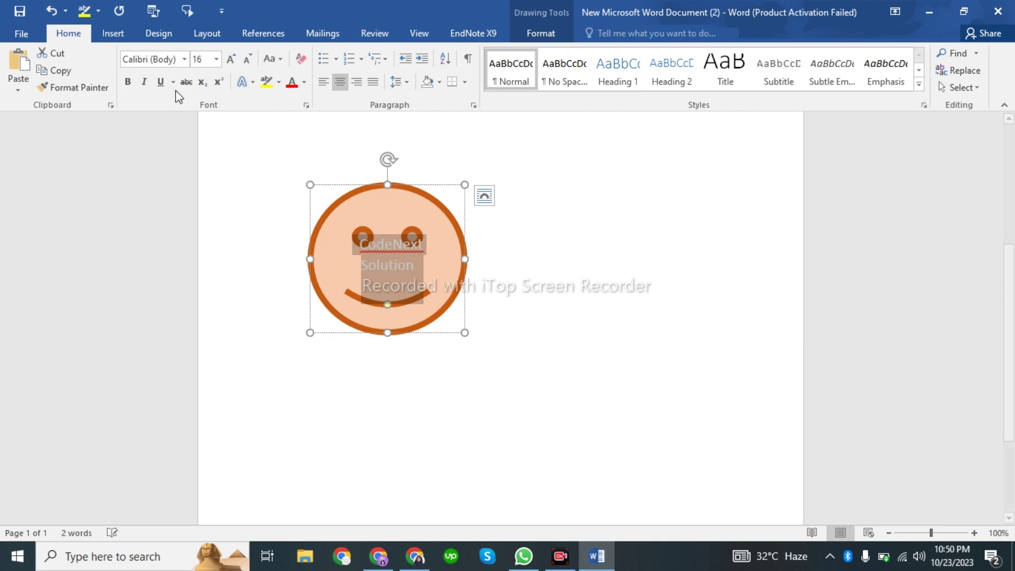
left_click(183, 59)
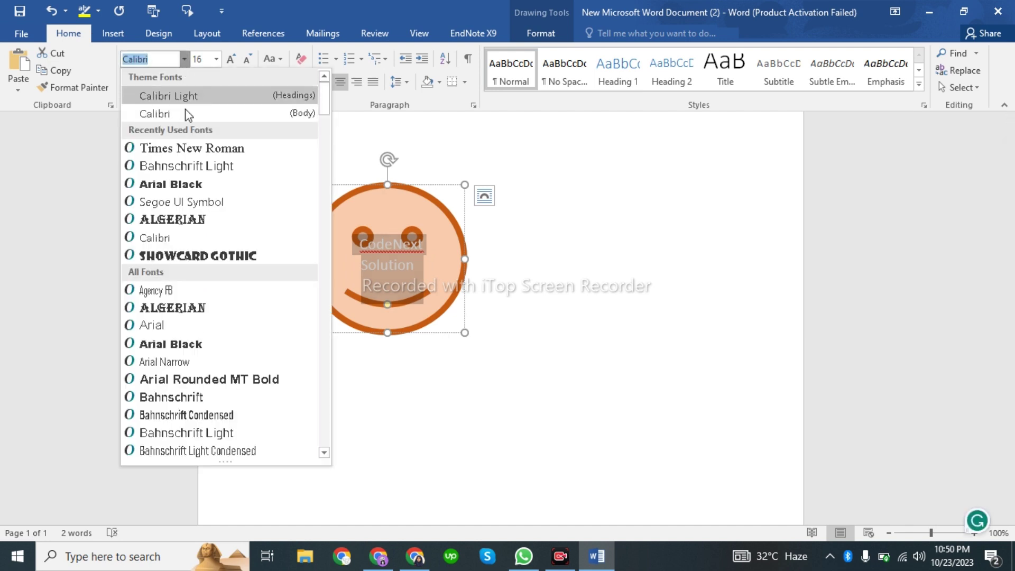
left_click(185, 147)
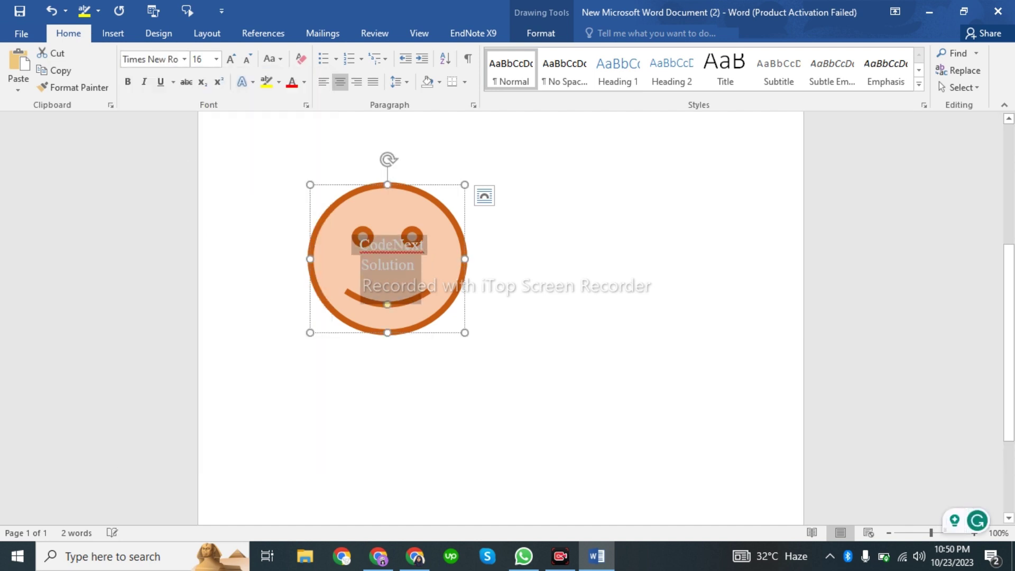
left_click(128, 82)
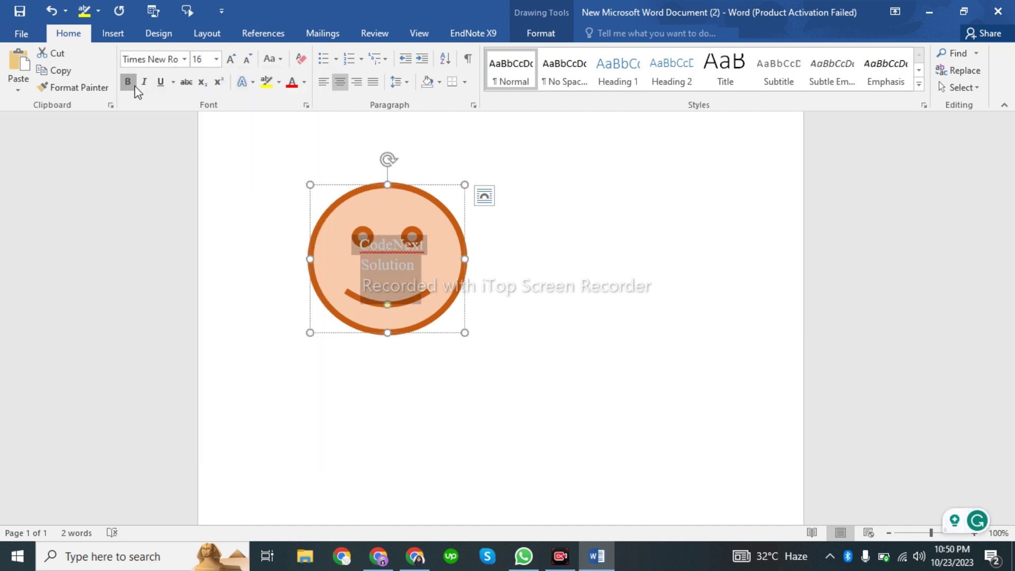
left_click(356, 273)
key("Return")
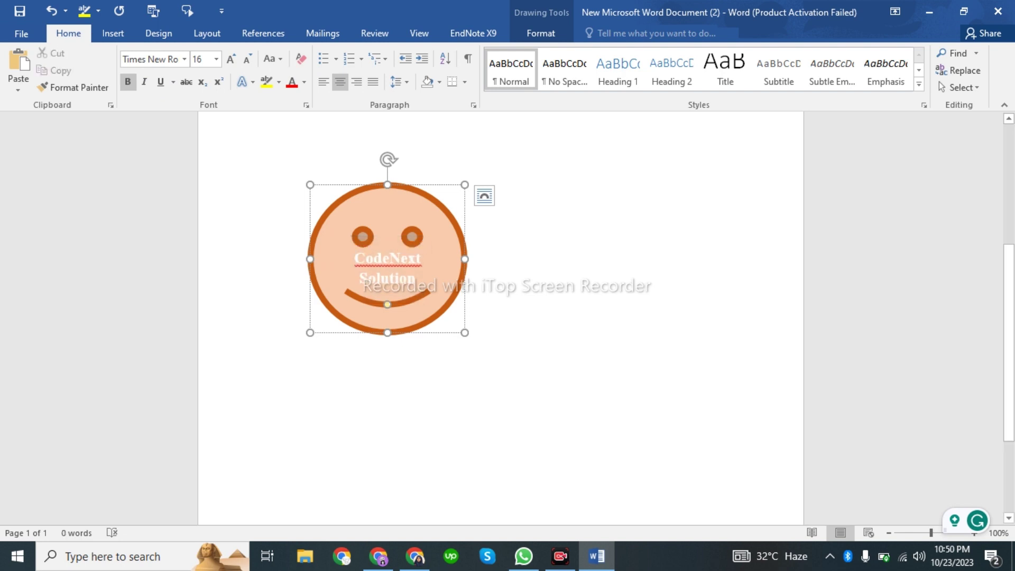
- Try red and automatic font colours on the smiley face's text, settle on light green, and deselect the shape
key("ctrl+a")
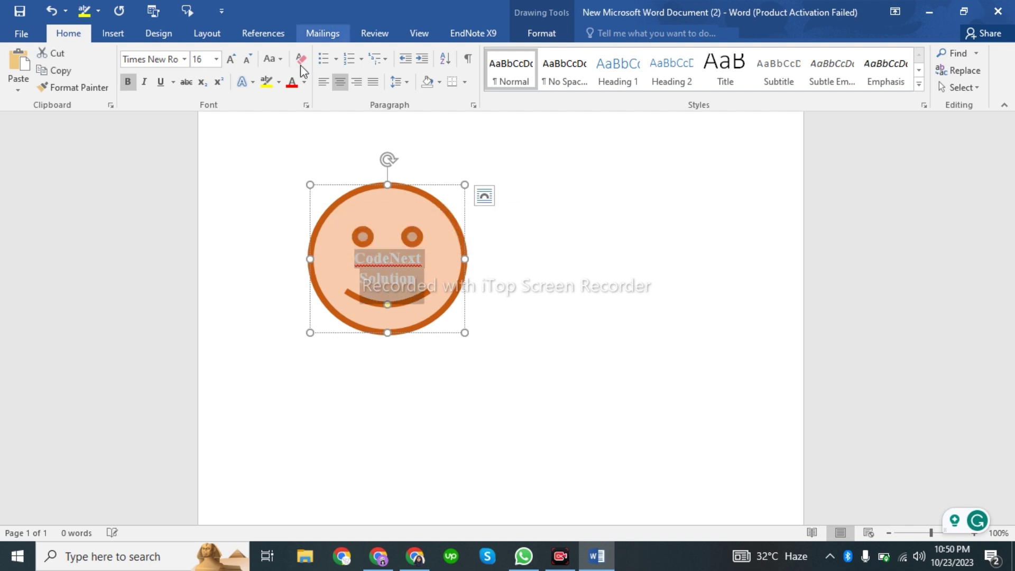
left_click(299, 83)
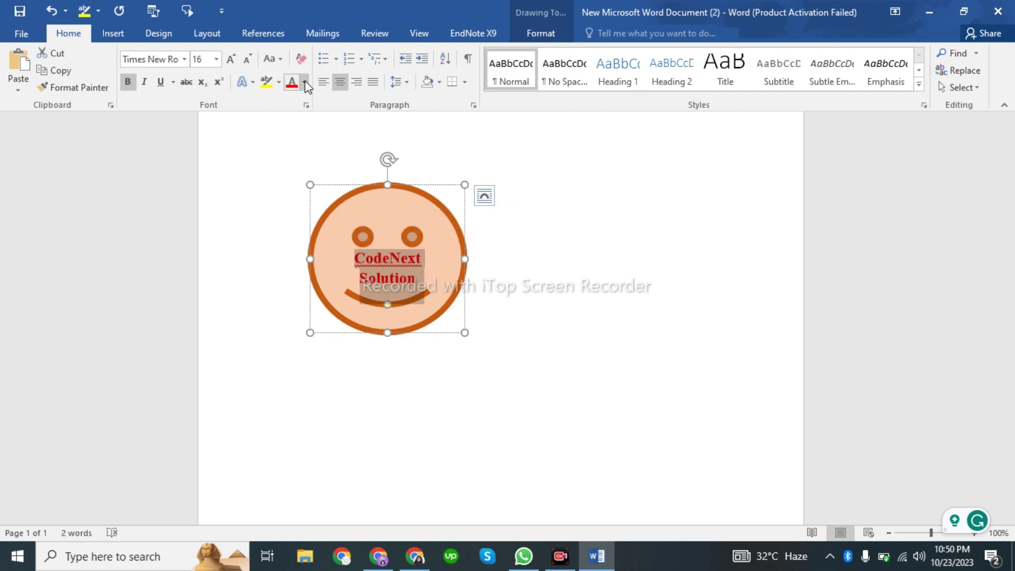
left_click(305, 83)
left_click(294, 100)
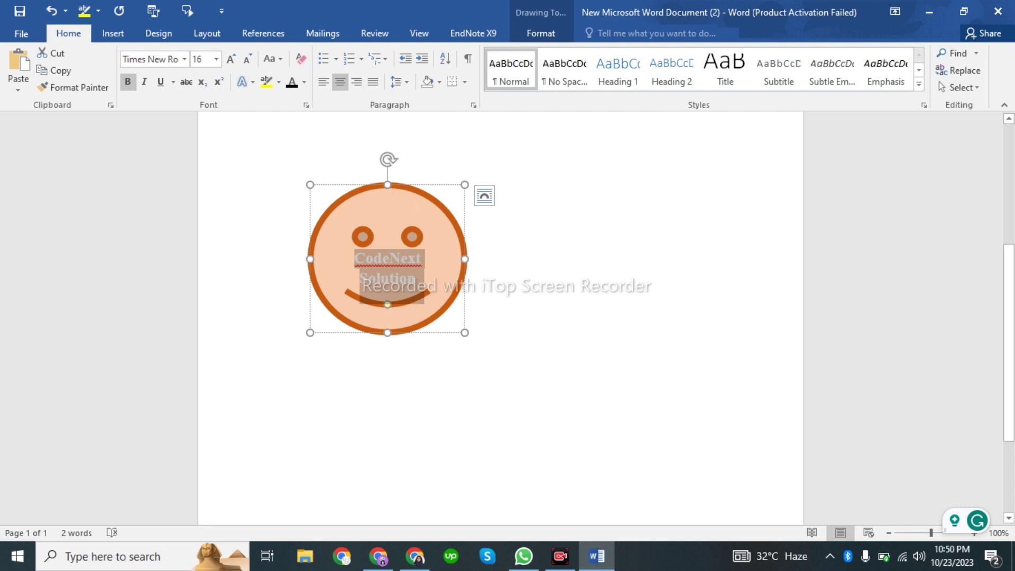
left_click(304, 83)
left_click(305, 100)
left_click(307, 85)
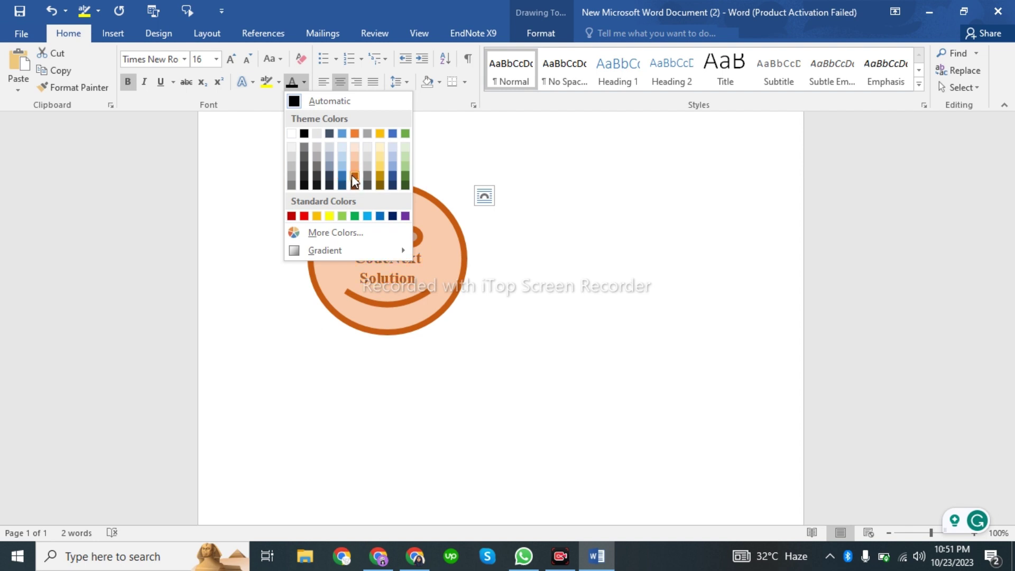
left_click(406, 167)
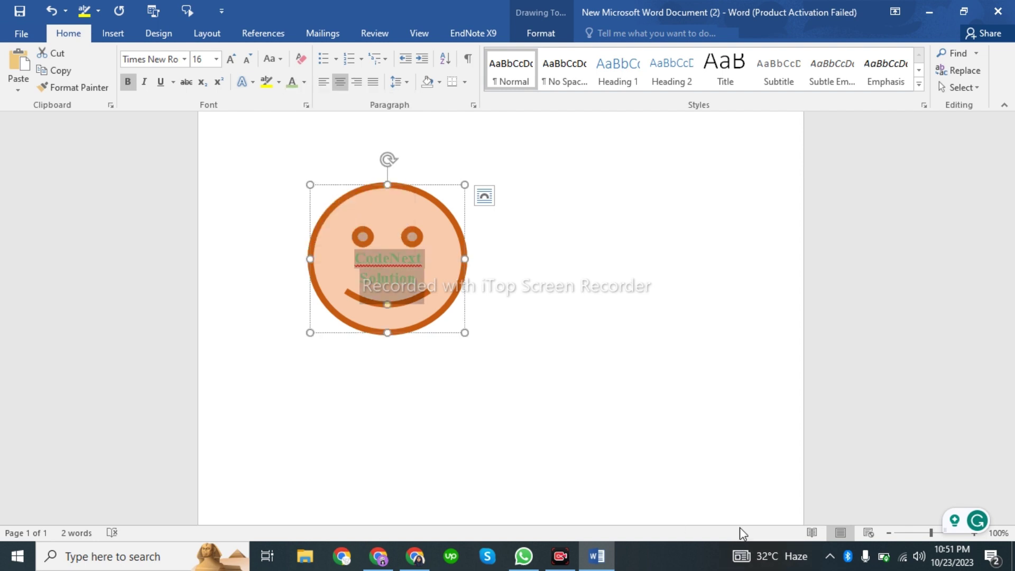
left_click(711, 459)
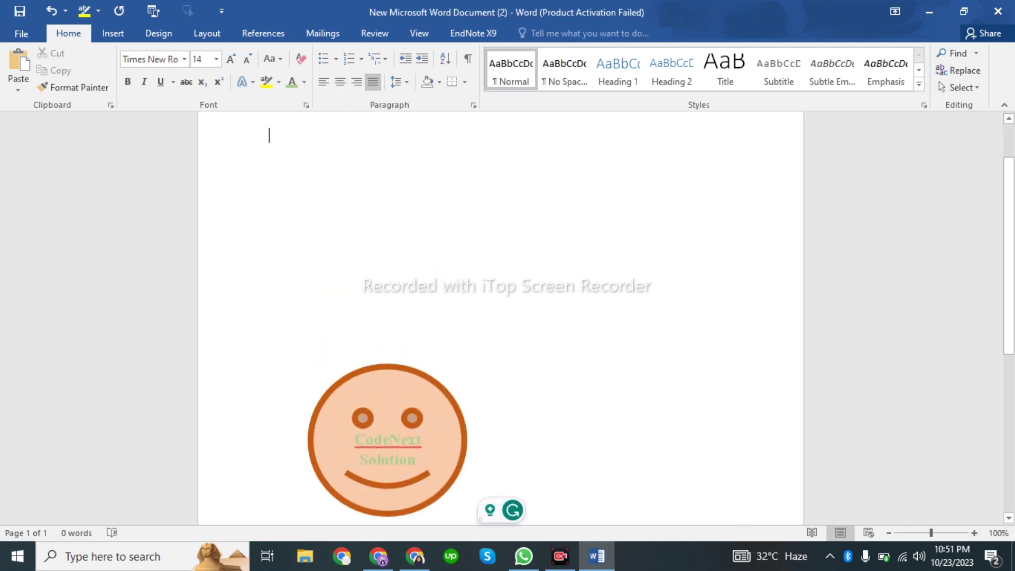
- Draw a short horizontal arrow line pointing right in the empty area above the smiley face
left_click(402, 440)
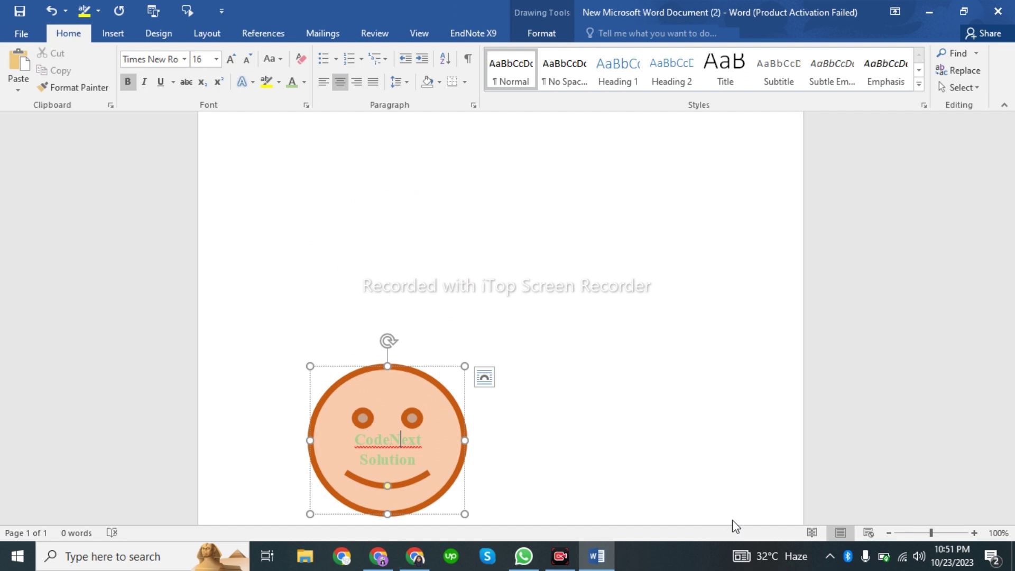
left_click(112, 35)
left_click(204, 84)
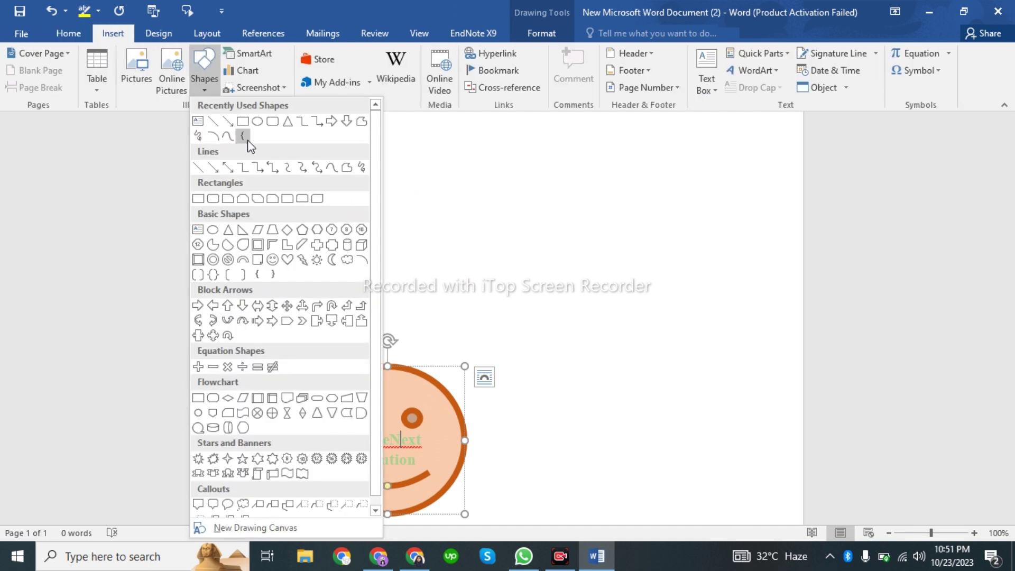
left_click(217, 168)
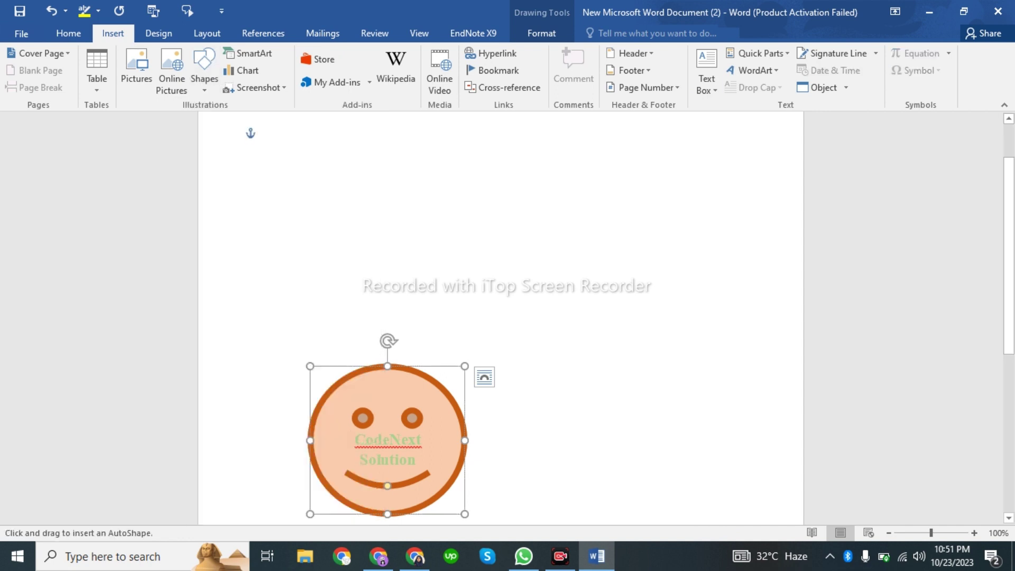
left_click_drag(317, 225, 416, 225)
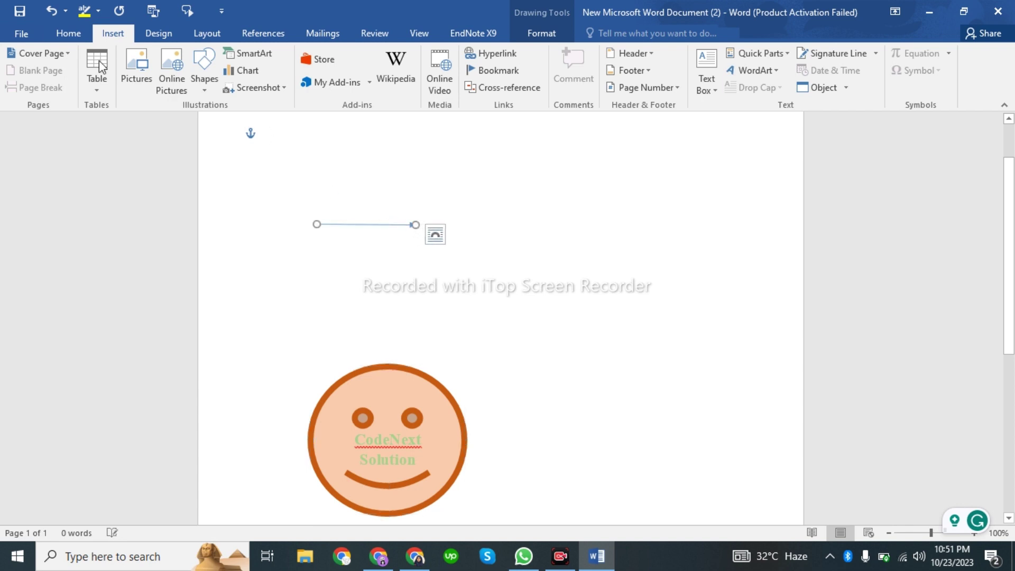
- Shorten the arrow line by moving its arrowhead end inward and slightly up, and deselect it
left_click(269, 135)
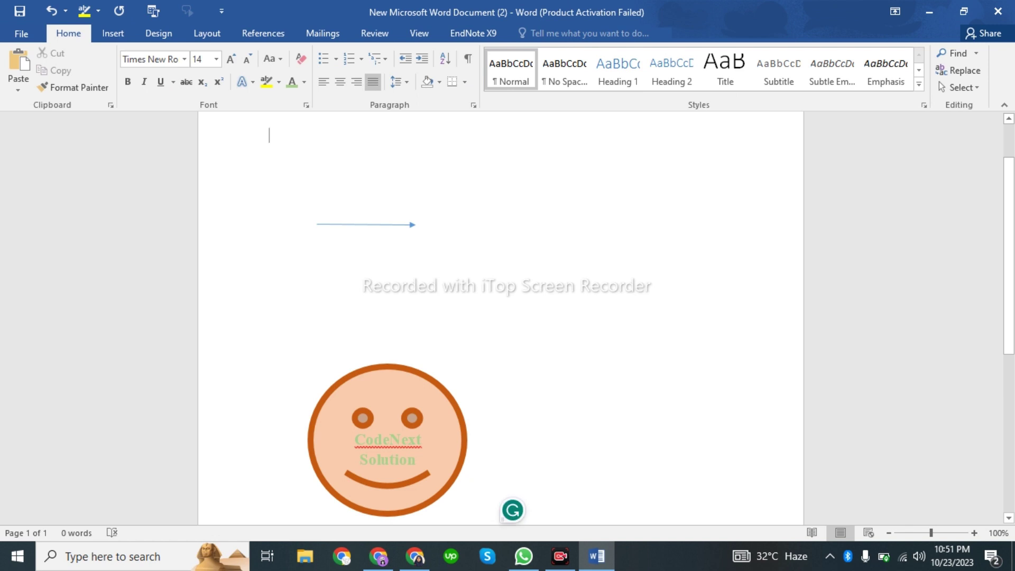
left_click(415, 224)
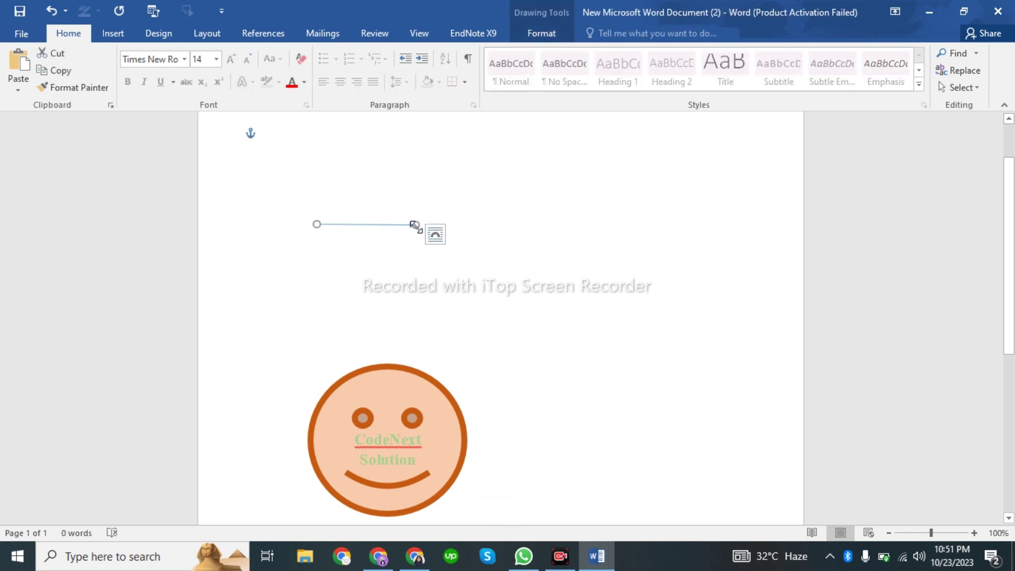
mouse_move(415, 225)
left_mouse_down()
mouse_move(641, 227)
mouse_move(679, 212)
mouse_move(679, 227)
mouse_move(388, 228)
mouse_move(394, 220)
left_mouse_up()
left_click(338, 182)
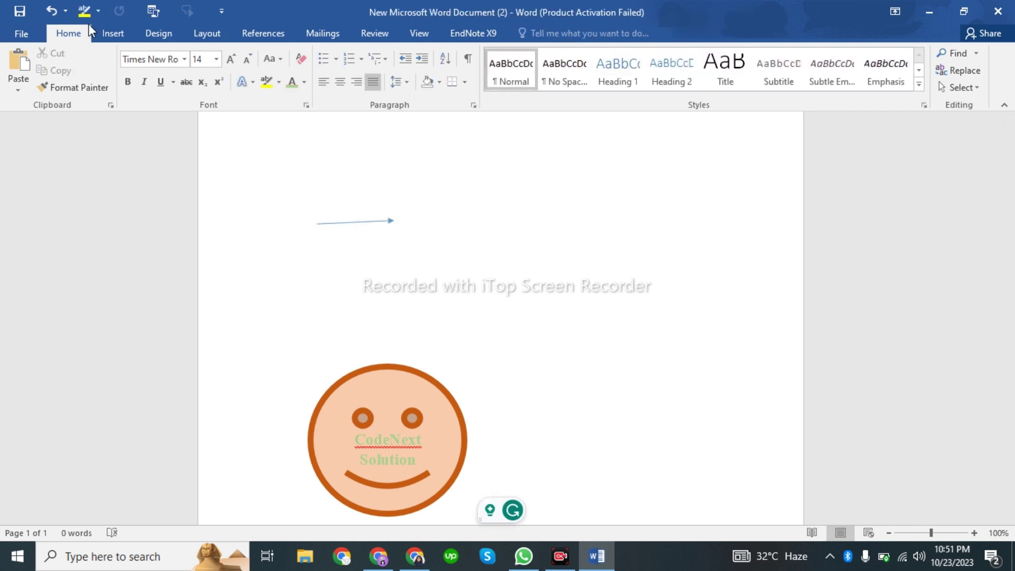
- Insert an oval speech-bubble callout about 1.25" high and 1.9" wide above and right of the smiley face, containing the text "Hello"
left_click(116, 32)
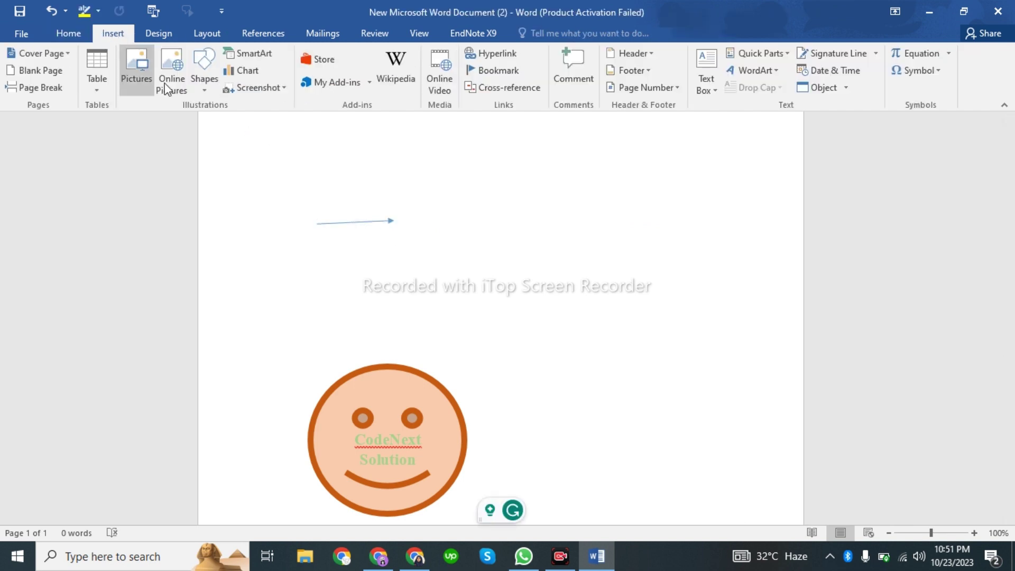
left_click(204, 71)
scroll(273, 356, "down", 1)
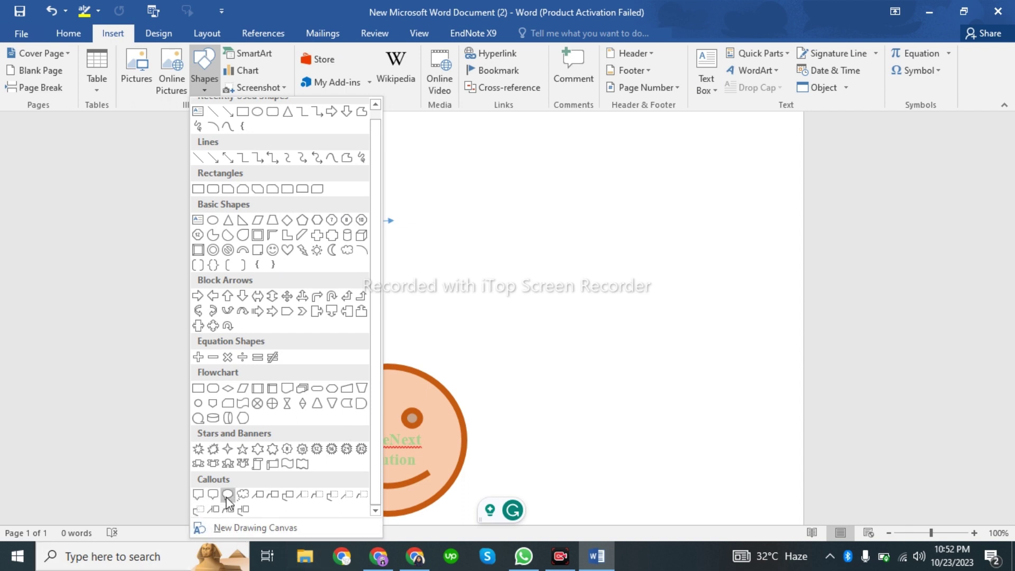
left_click(214, 509)
left_click_drag(576, 232, 713, 322)
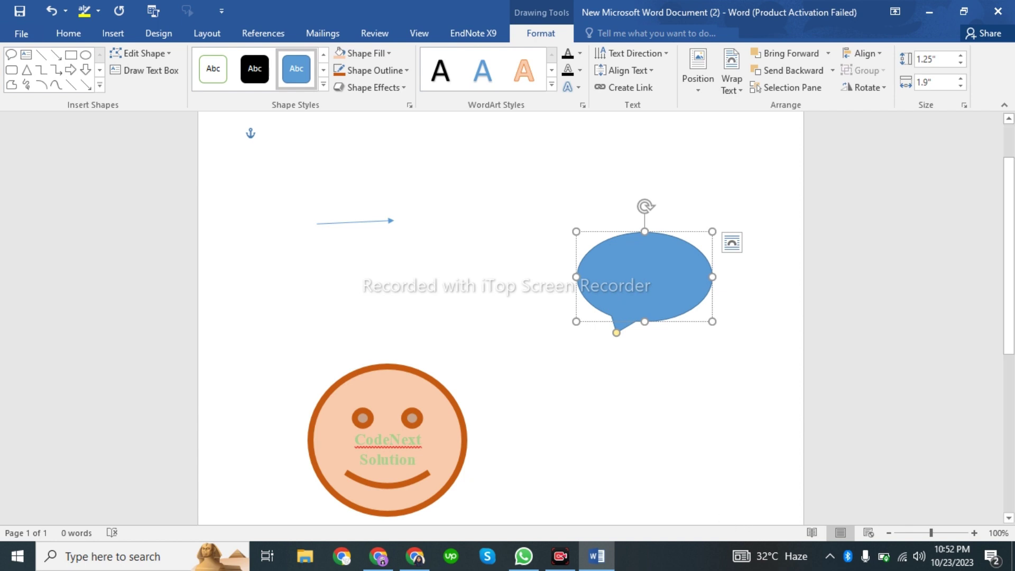
type("He")
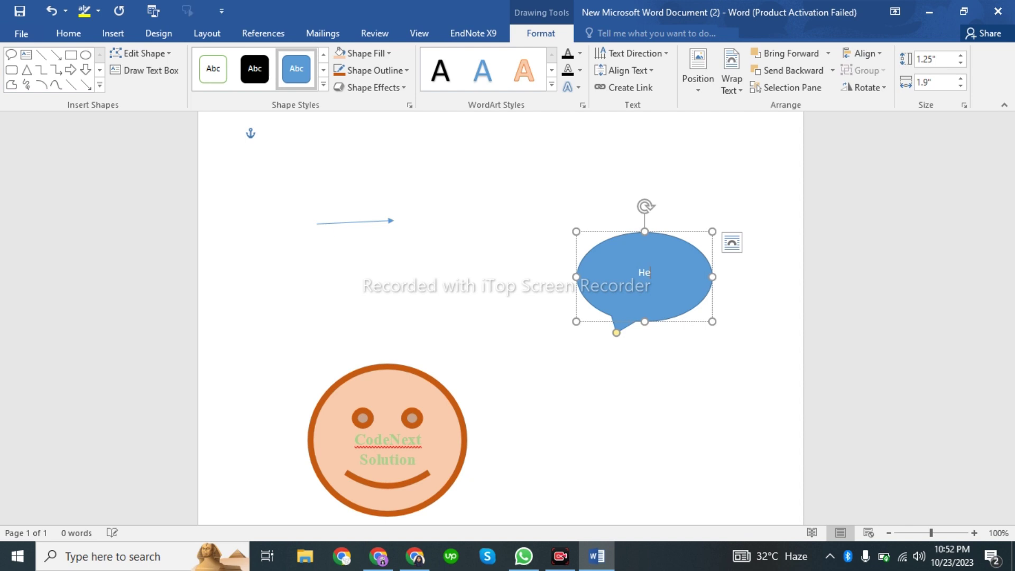
type("llo")
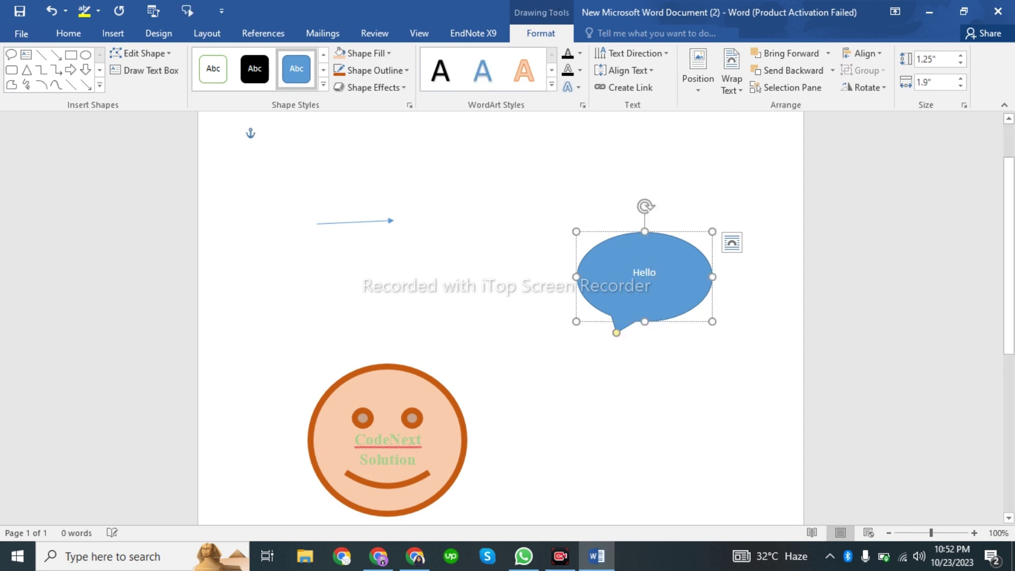
- Apply the WordArt style with white fill and blue outline to all the text in the speech bubble
key("ctrl+a")
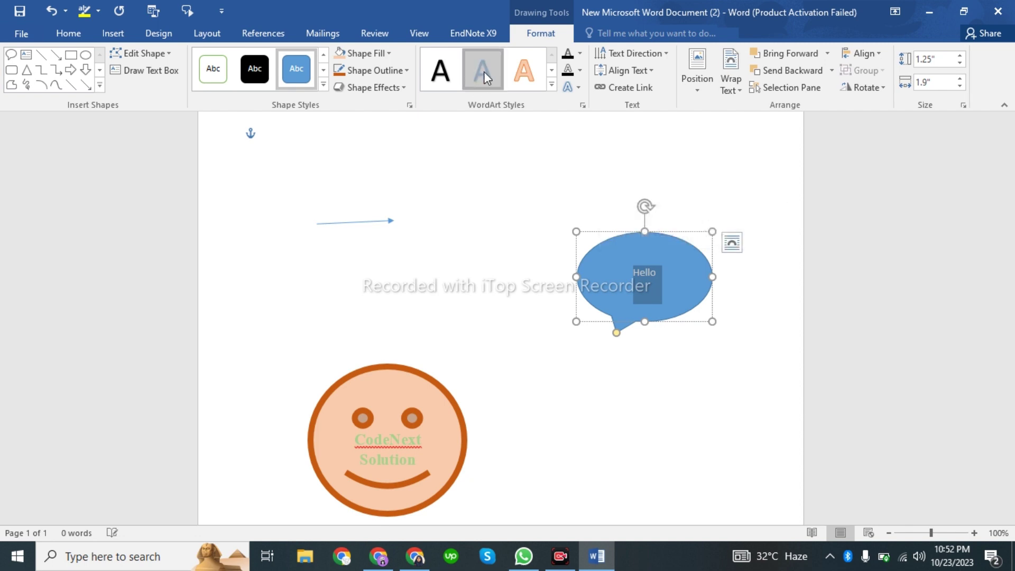
left_click(551, 69)
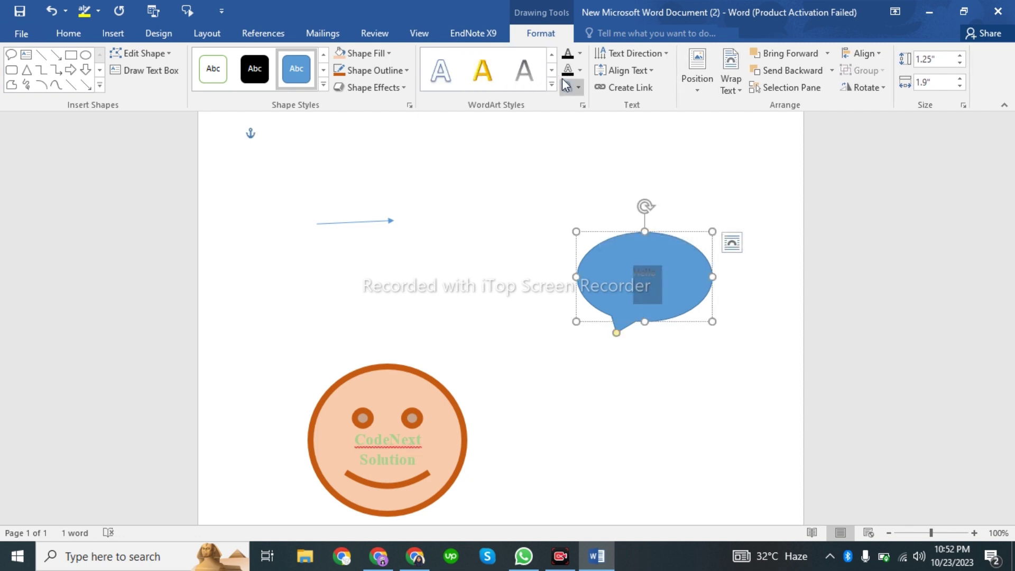
left_click(452, 69)
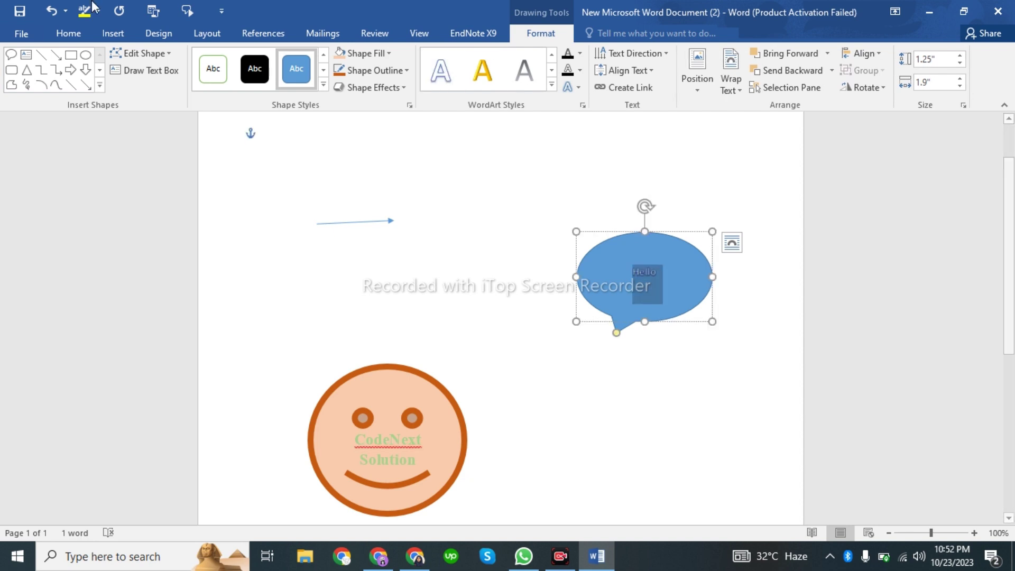
- Enlarge the speech bubble's "Hello" text to 20 pt and deselect the shape
left_click(69, 35)
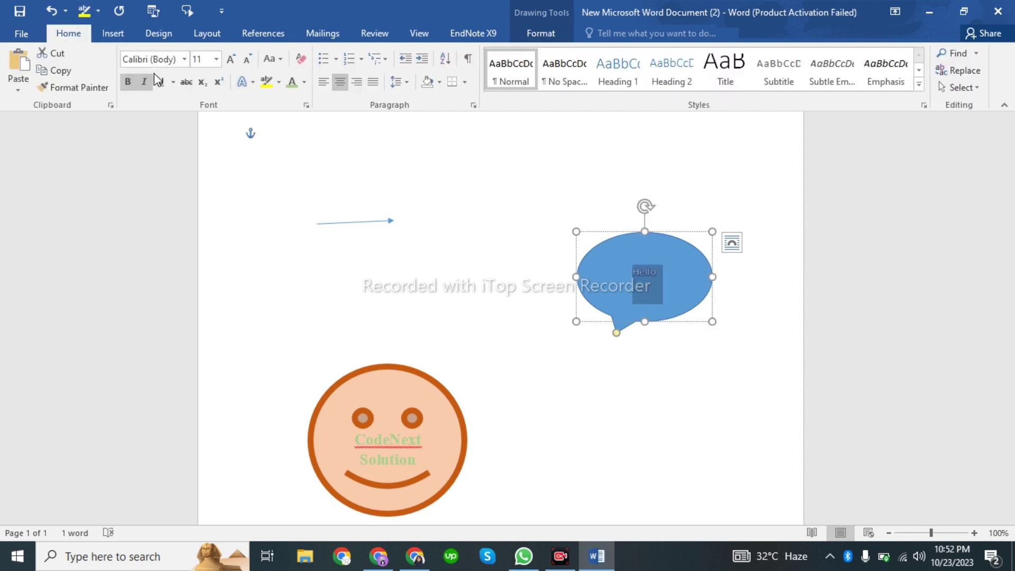
left_click(229, 61)
left_click(229, 60)
left_click(230, 60)
left_click(230, 60)
left_click(229, 60)
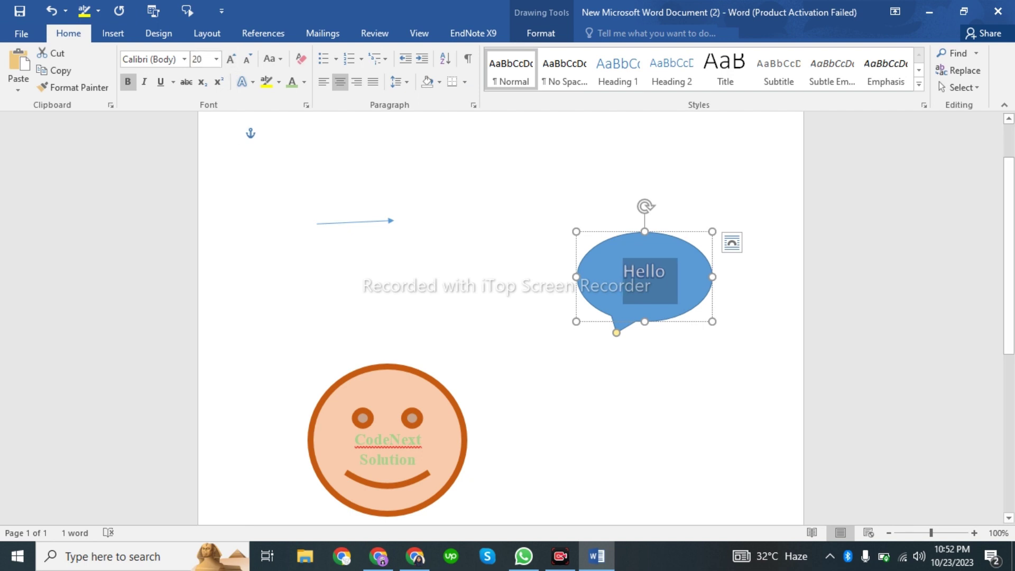
left_click(727, 521)
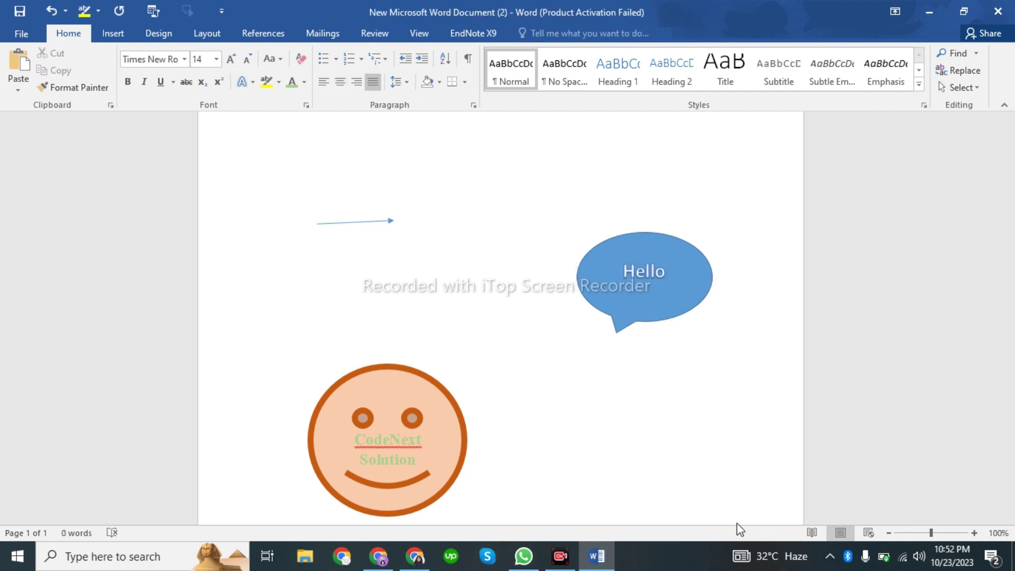